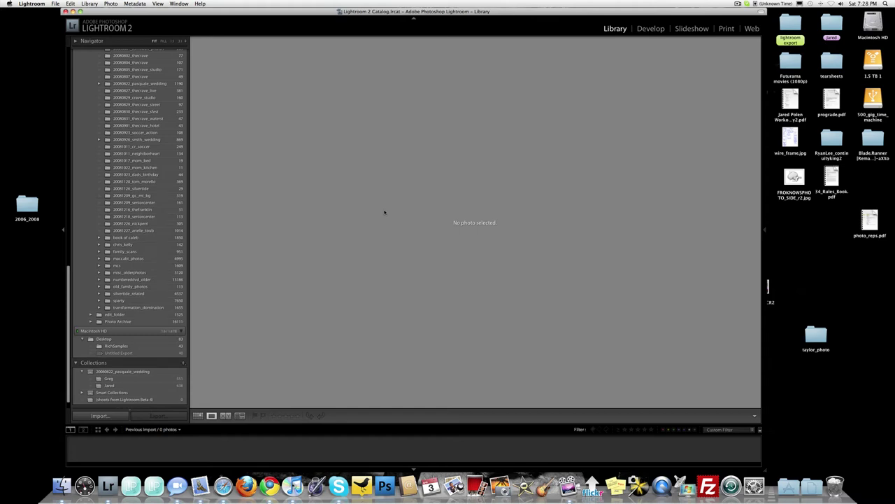
Move the Lightroom window aside and preview the raw baby photo IMG_3179.CR2 on the desktop.
drag(473, 11, 456, 10)
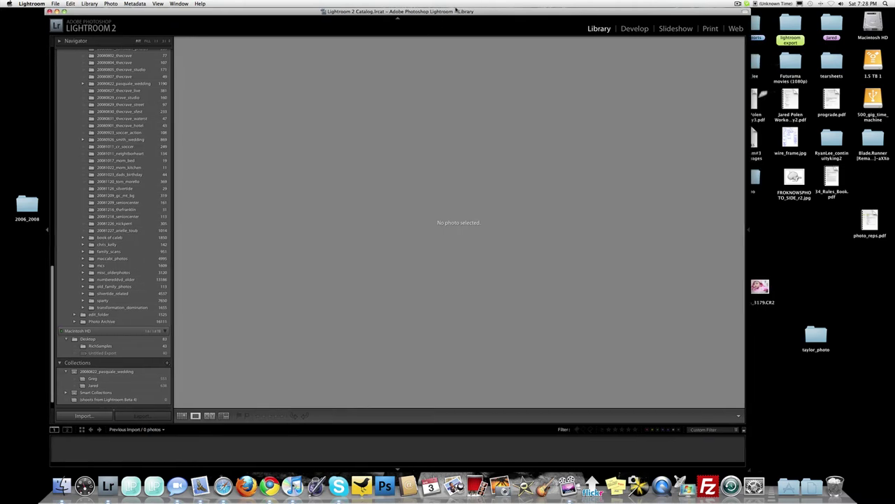
click(765, 287)
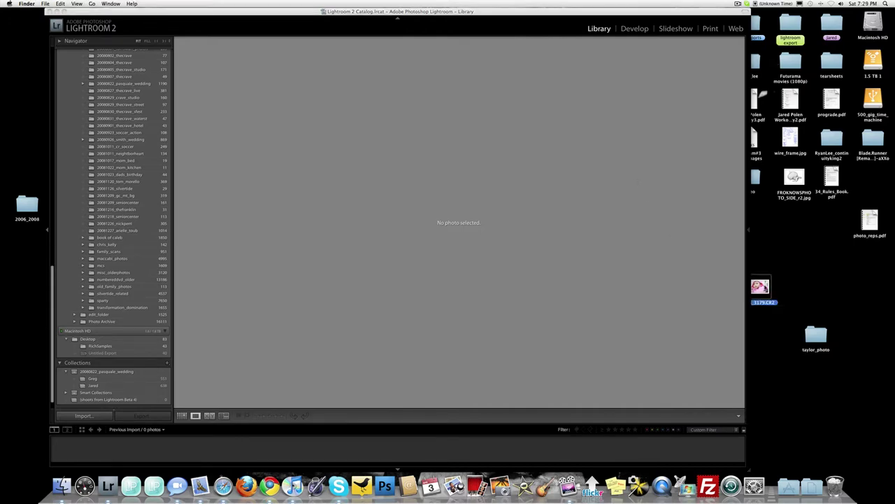
key(space)
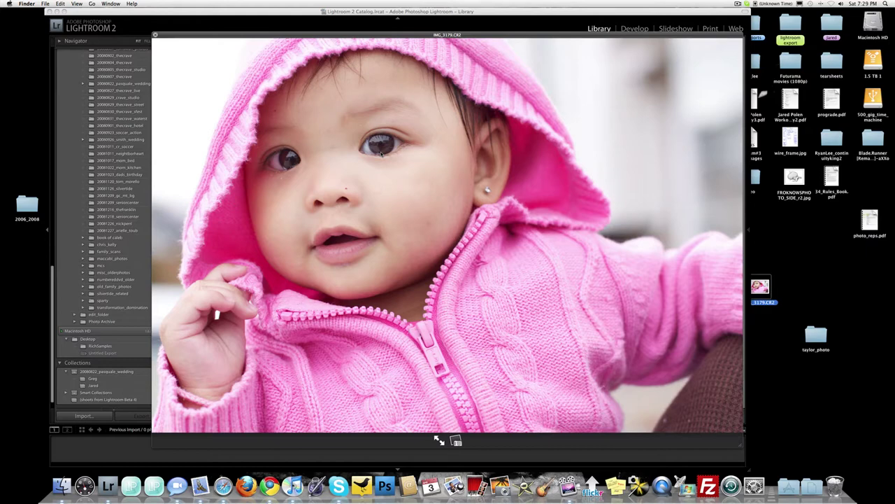
key(space)
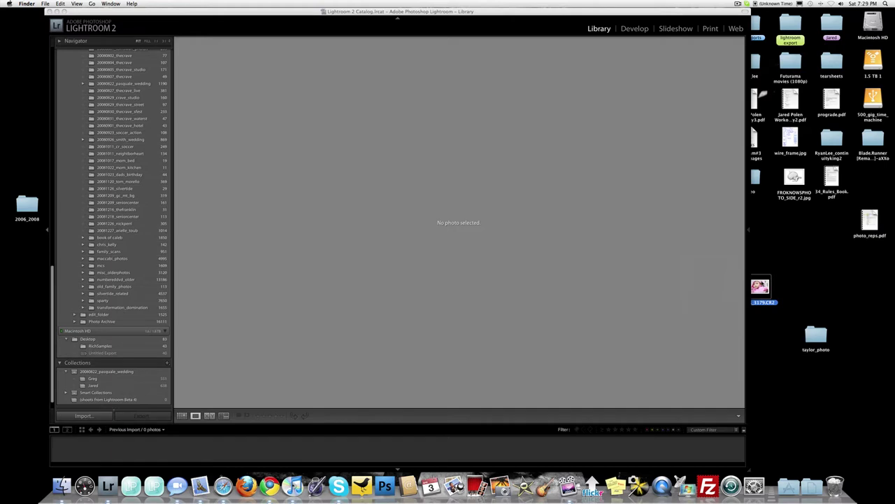
Import IMG_3179.CR2 into the Lightroom catalog and clear its star rating.
drag(761, 288, 490, 244)
click(492, 229)
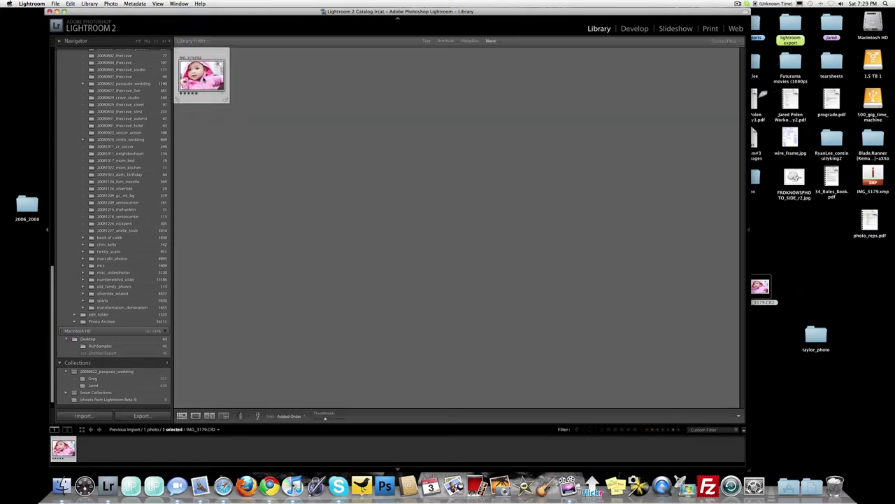
key(0)
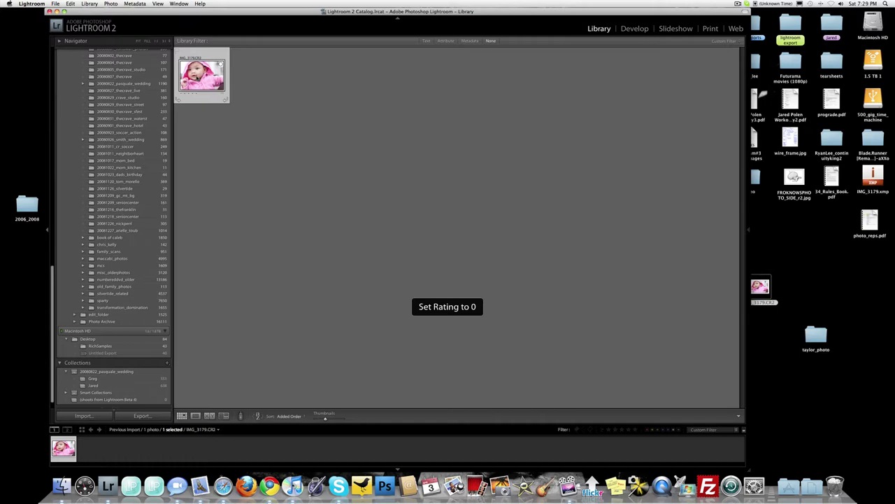
Open the photo in Loupe and check focus on the baby's eyes at 1:1 before fitting it again.
double_click(198, 78)
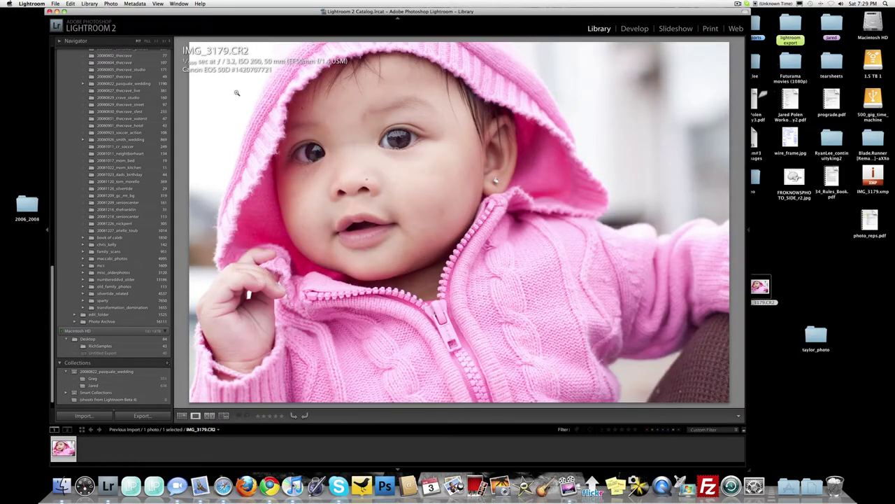
click(364, 165)
click(362, 161)
click(359, 143)
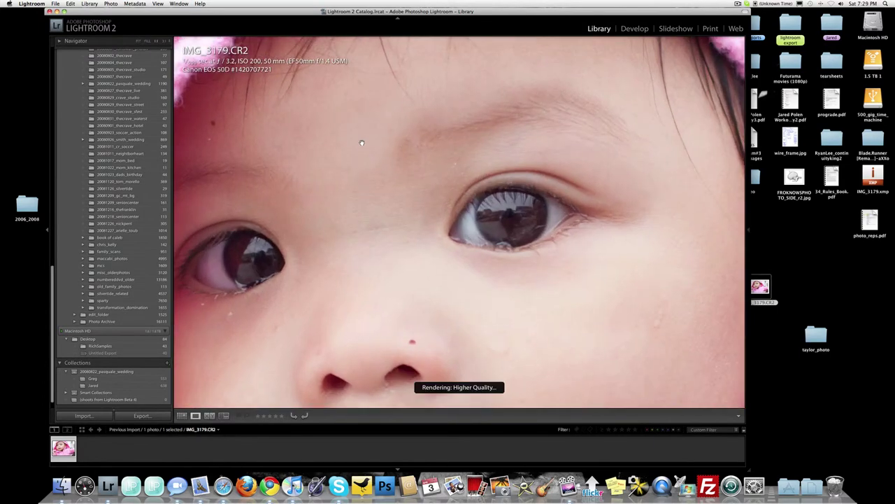
drag(359, 143, 245, 78)
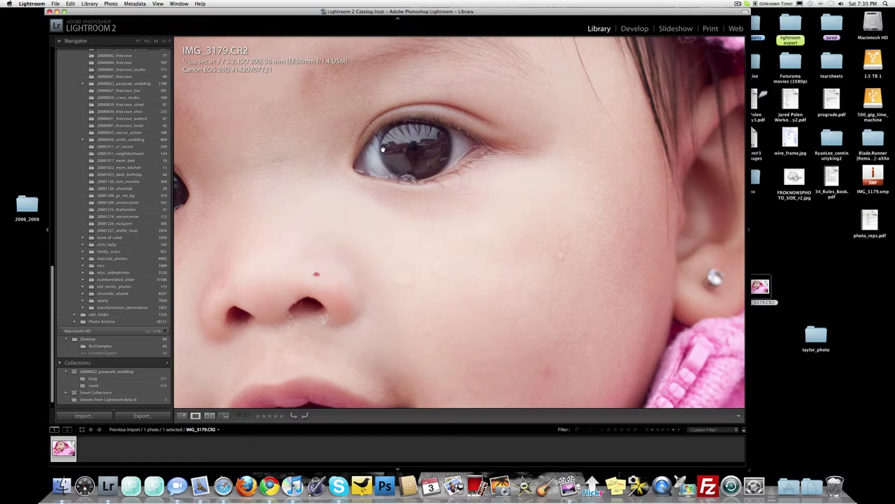
click(382, 149)
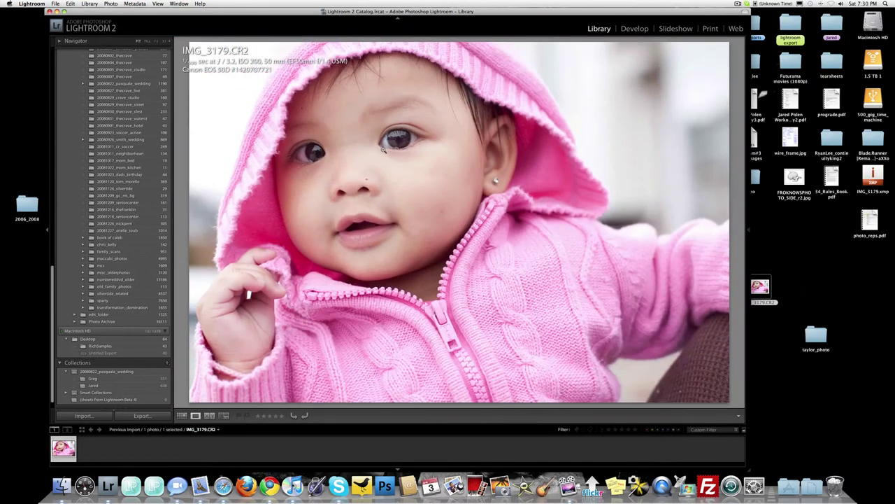
In Develop's Basic panel, settle Contrast near +16, raise Blacks to 7, and set Exposure to -0.08.
click(644, 30)
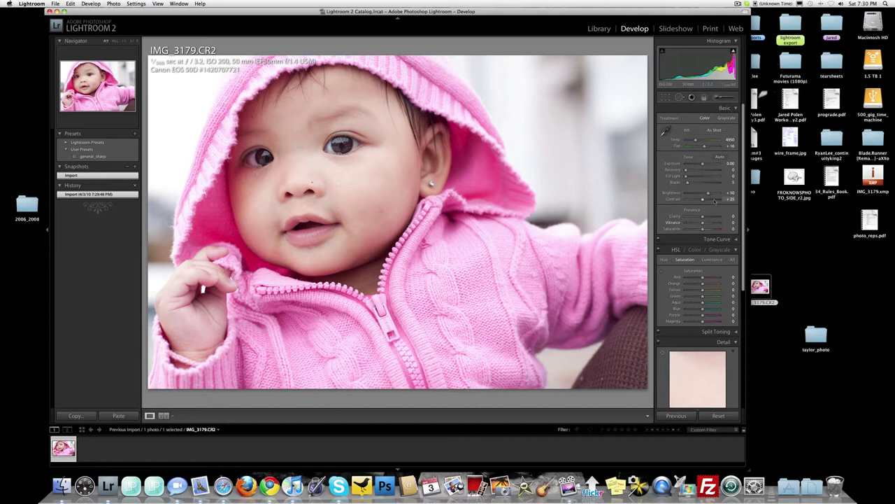
mouse_move(715, 200)
mouse_down()
mouse_move(740, 200)
mouse_move(728, 202)
mouse_up()
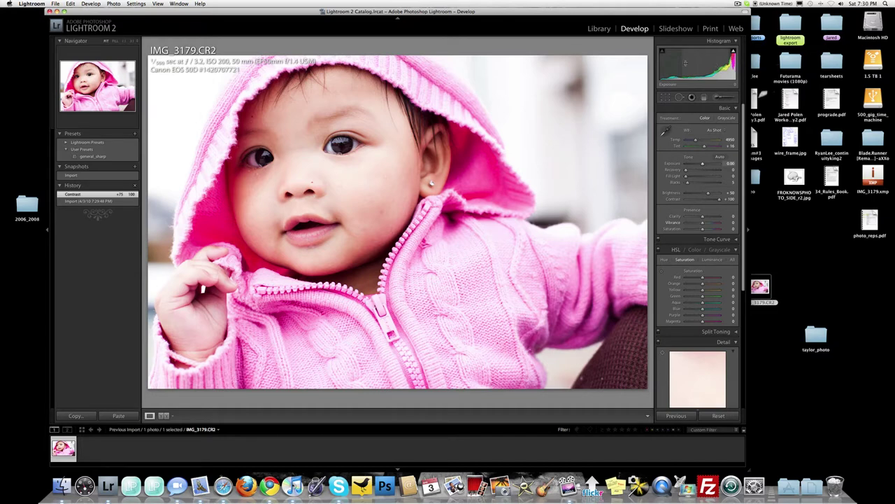
click(703, 199)
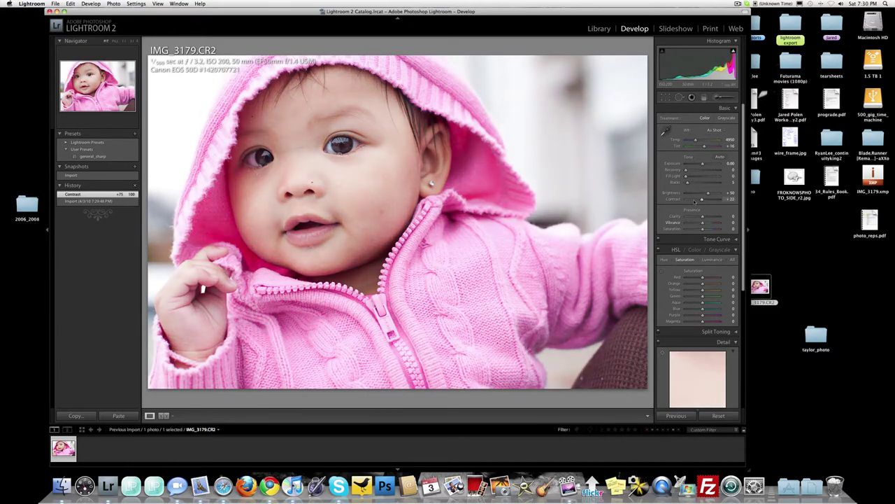
mouse_move(694, 201)
mouse_down()
mouse_move(678, 201)
mouse_move(708, 200)
mouse_up()
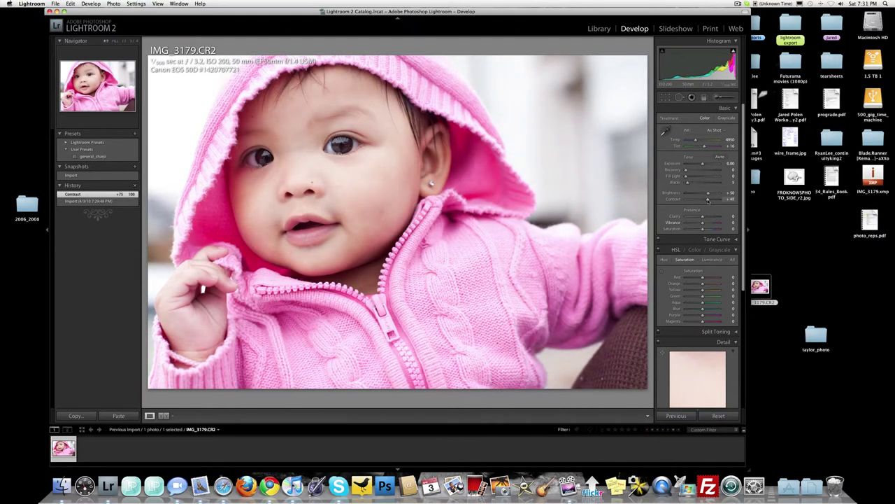
drag(708, 200, 689, 184)
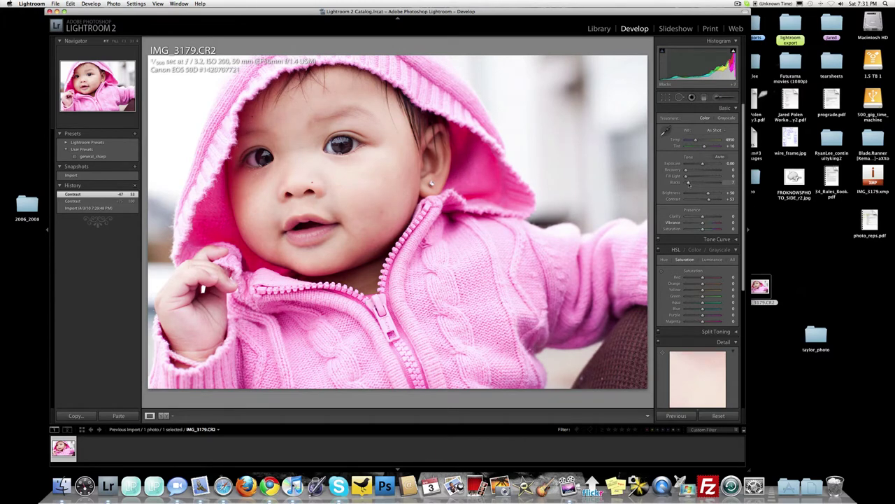
drag(689, 183, 689, 183)
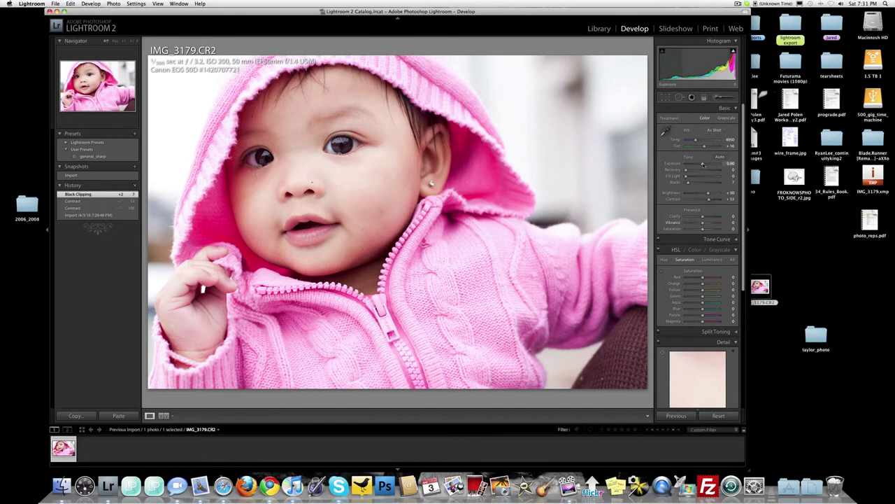
drag(702, 164, 702, 165)
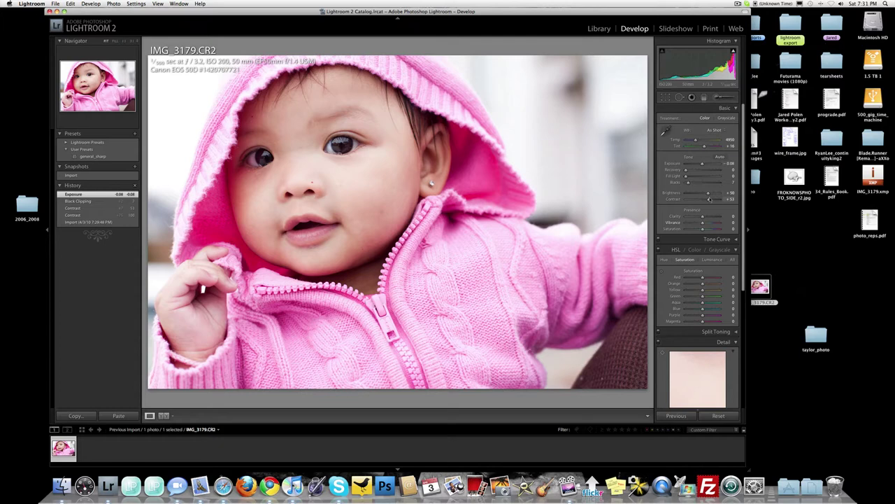
drag(710, 200, 712, 200)
Try Clarity at +100 and -100 while checking the eyes, then settle it at -25.
click(344, 152)
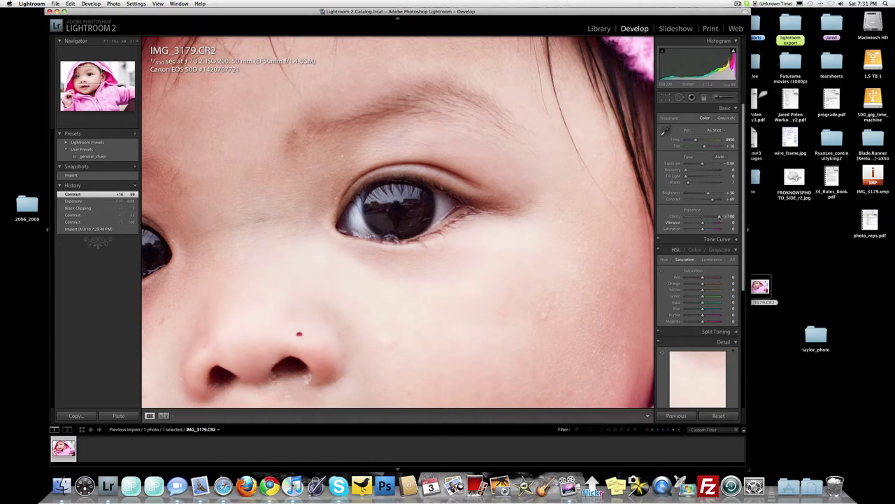
drag(719, 216, 719, 217)
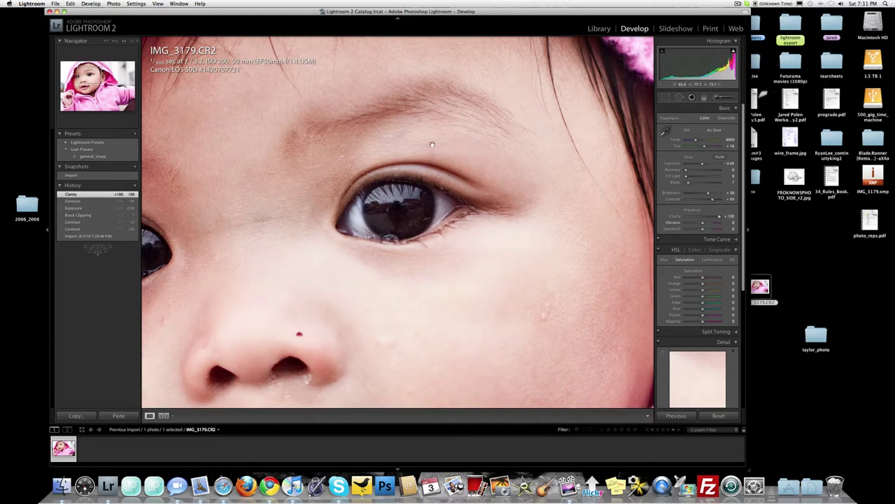
click(431, 170)
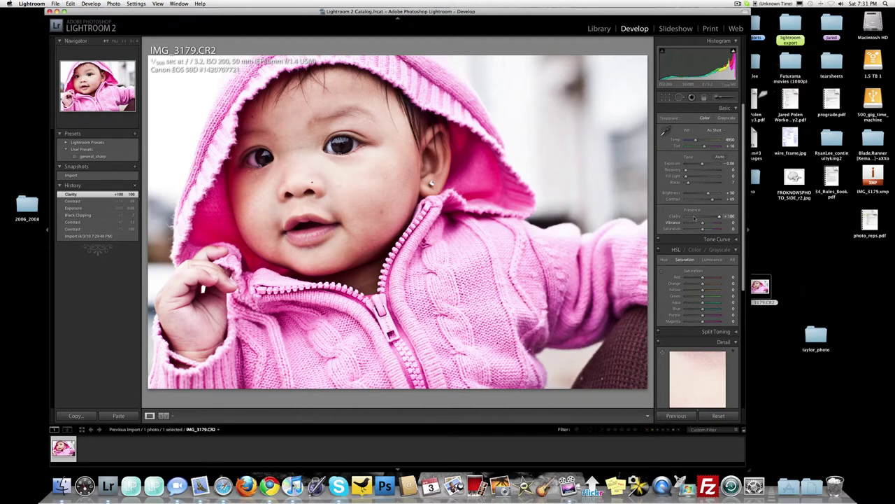
click(695, 218)
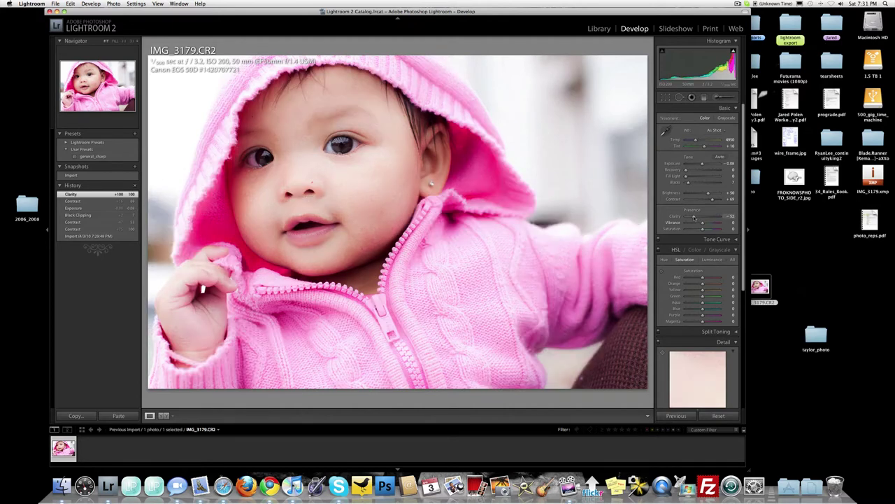
drag(694, 218, 686, 217)
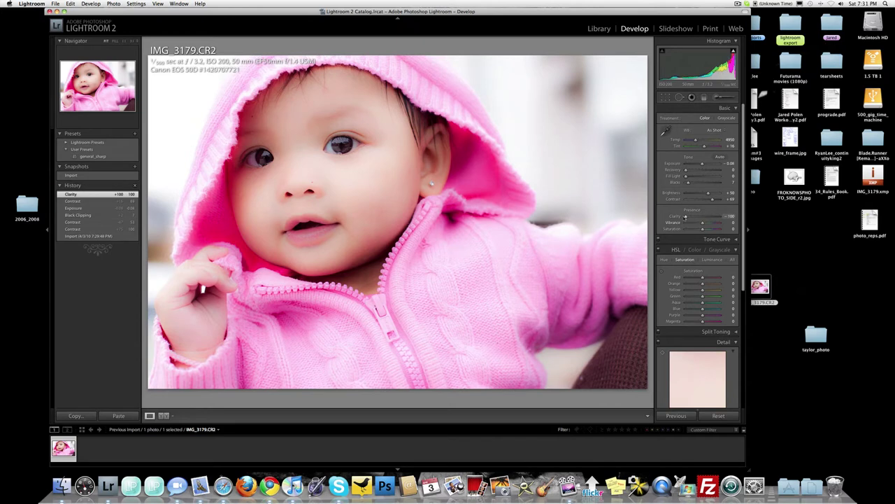
click(325, 149)
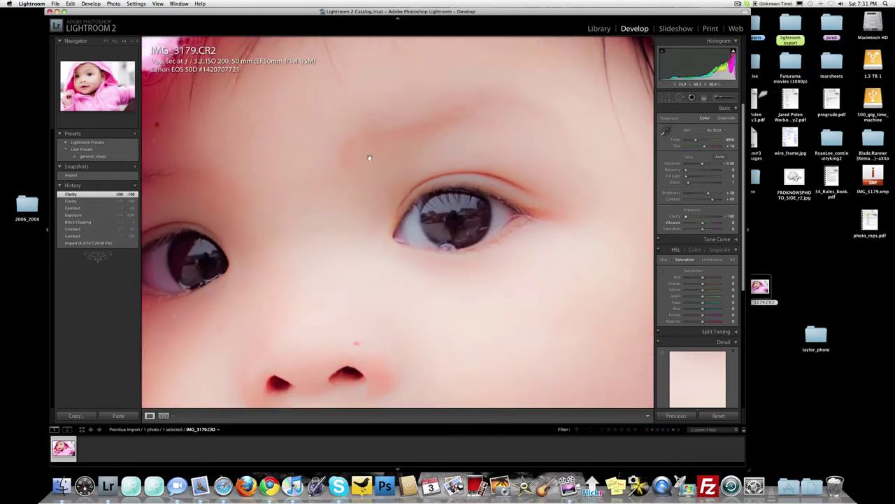
click(449, 221)
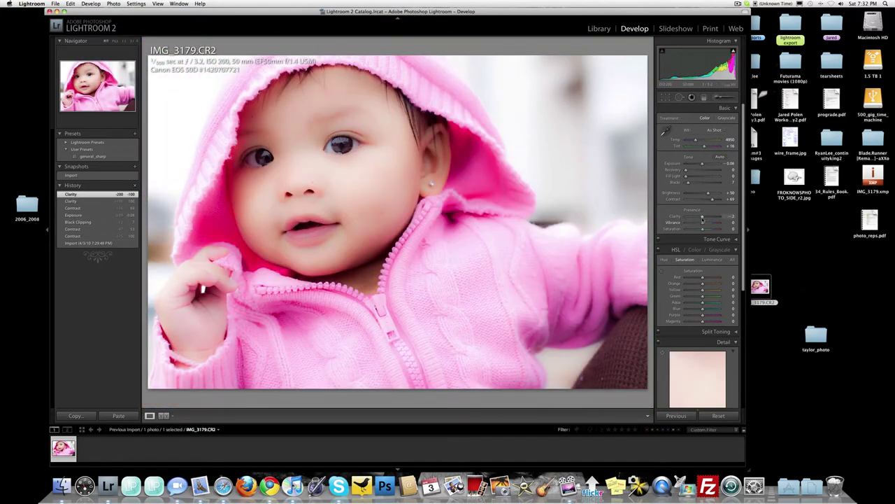
drag(702, 218, 700, 218)
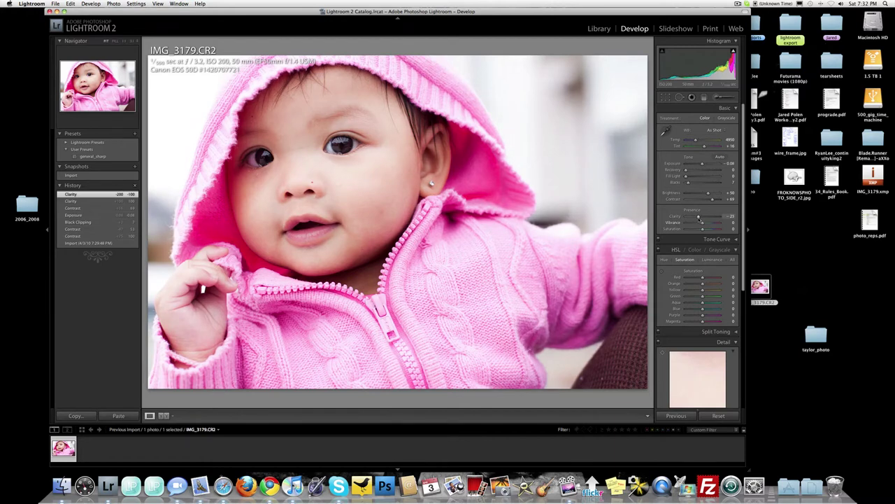
drag(698, 218, 698, 218)
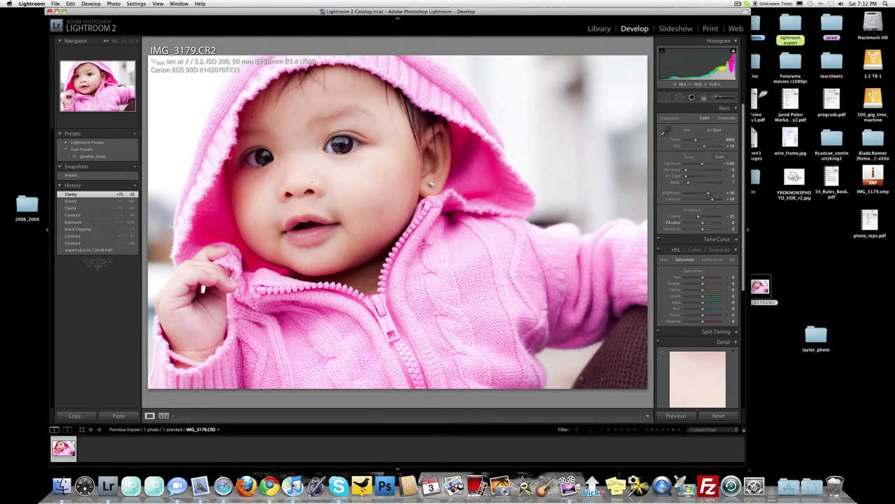
Raise Contrast to +83, apply the general_sharp preset, and show Detail with Amount 45, Masking 70.
click(353, 146)
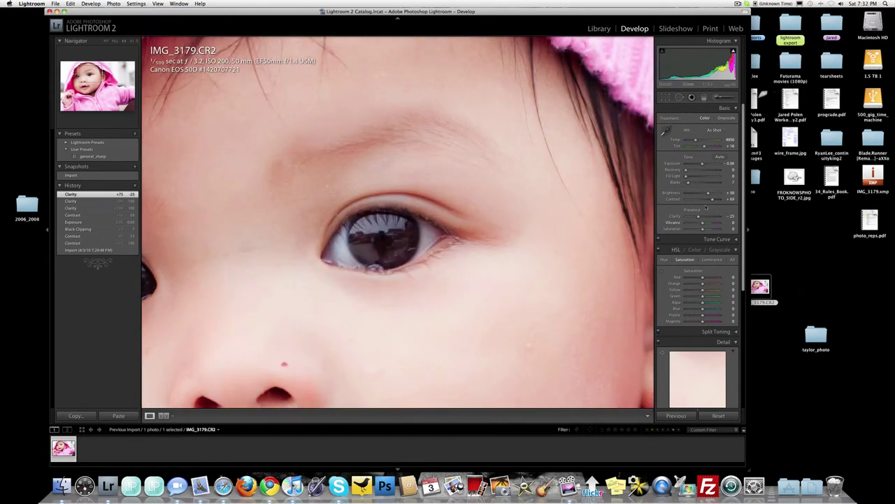
drag(714, 199, 716, 200)
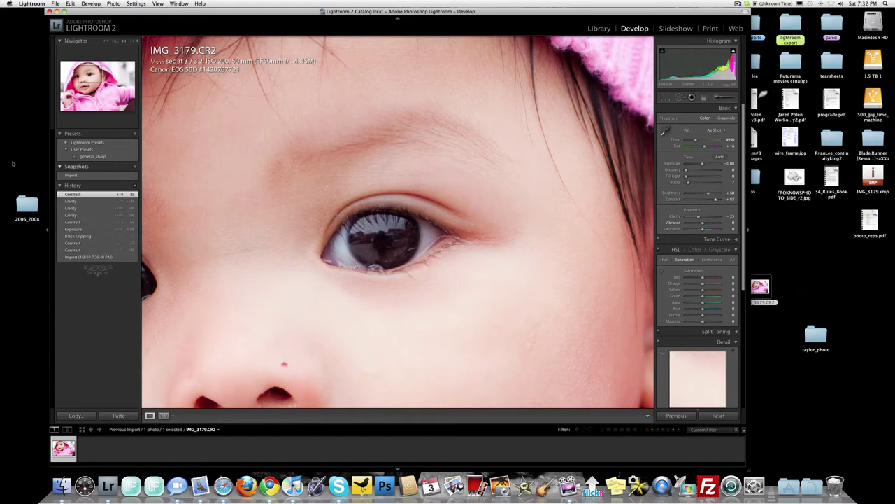
click(82, 158)
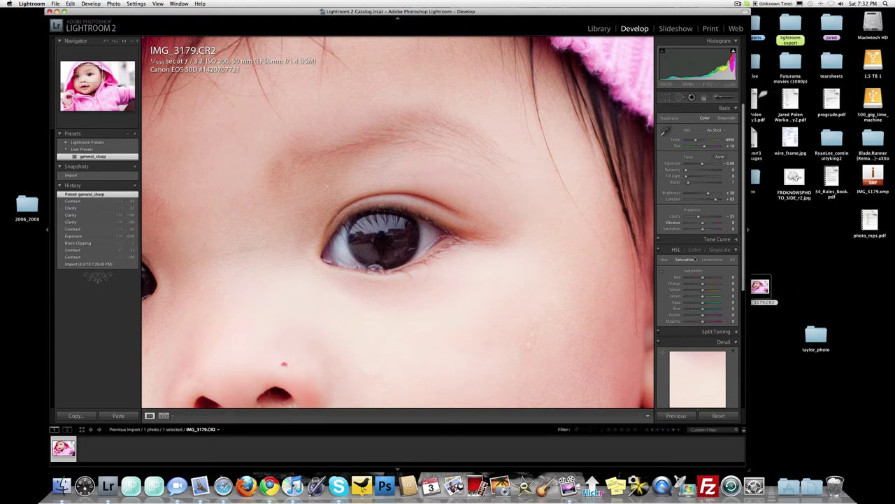
scroll(695, 259, down, 10)
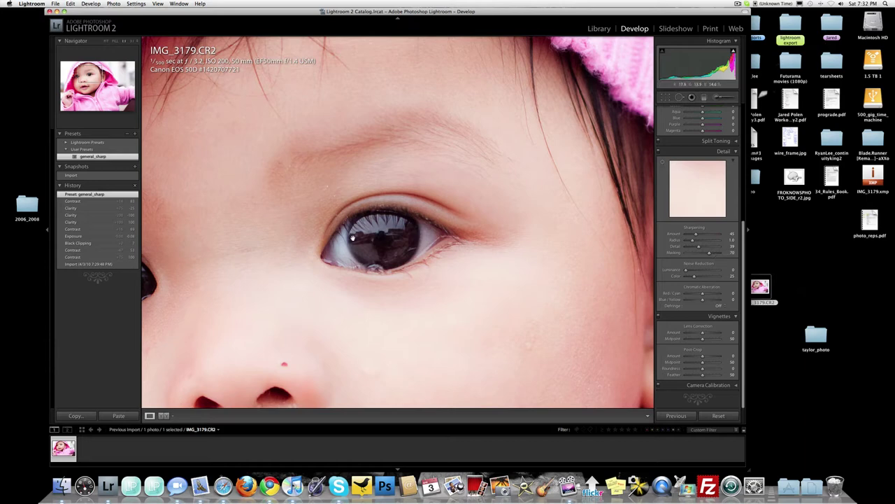
Create a virtual copy of the portrait from the filmstrip and start lowering its Saturation.
click(351, 236)
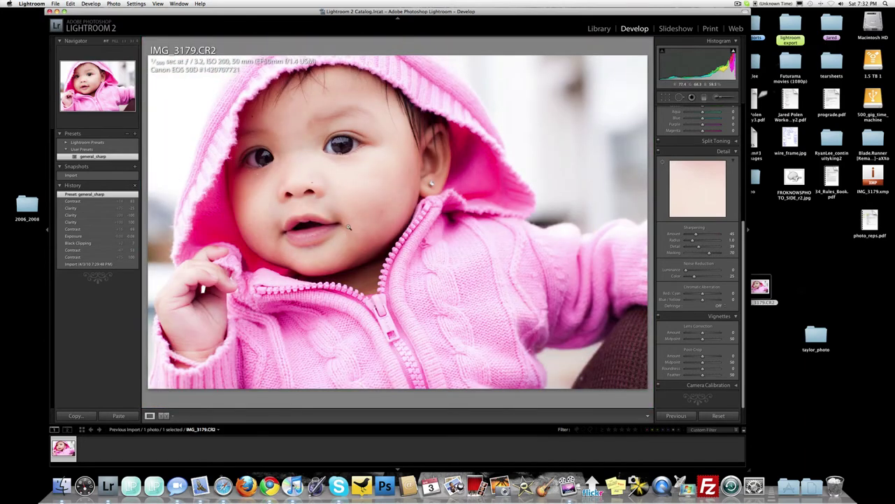
scroll(693, 180, up, 5)
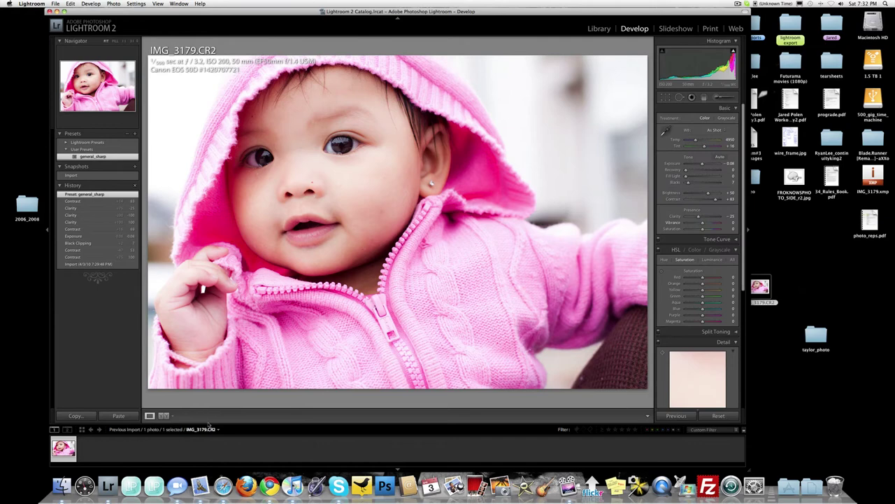
right_click(63, 448)
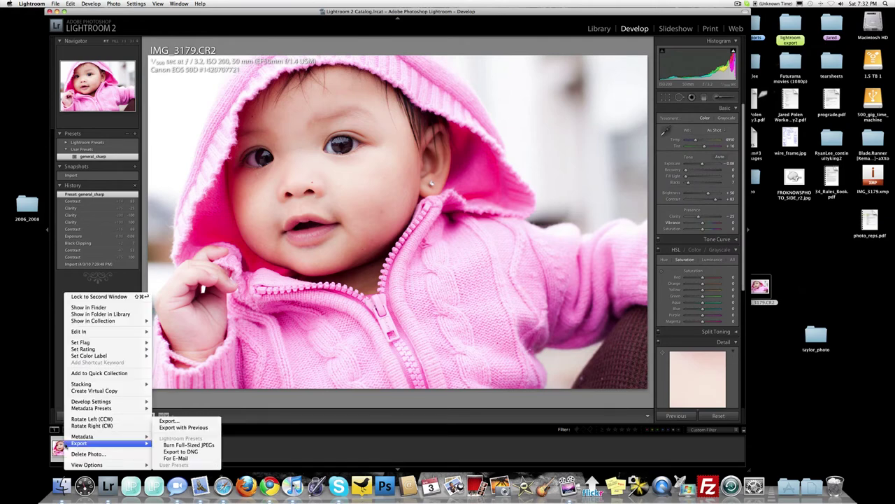
click(95, 390)
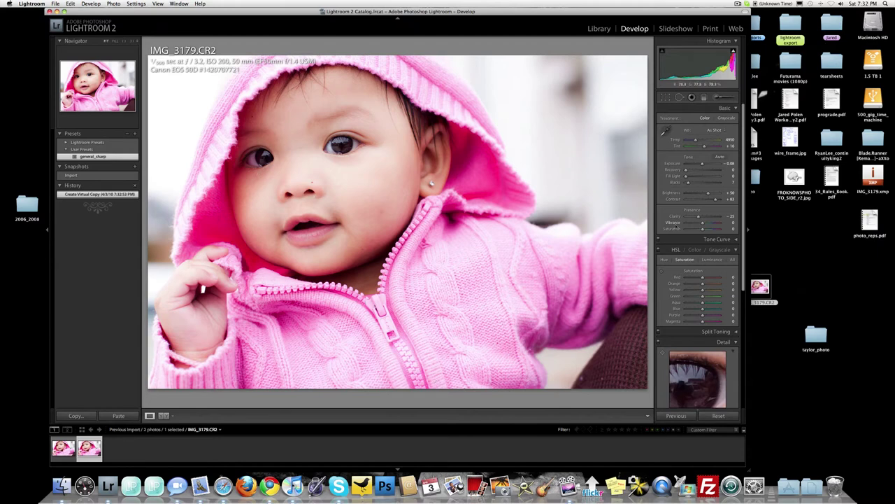
drag(702, 229, 670, 224)
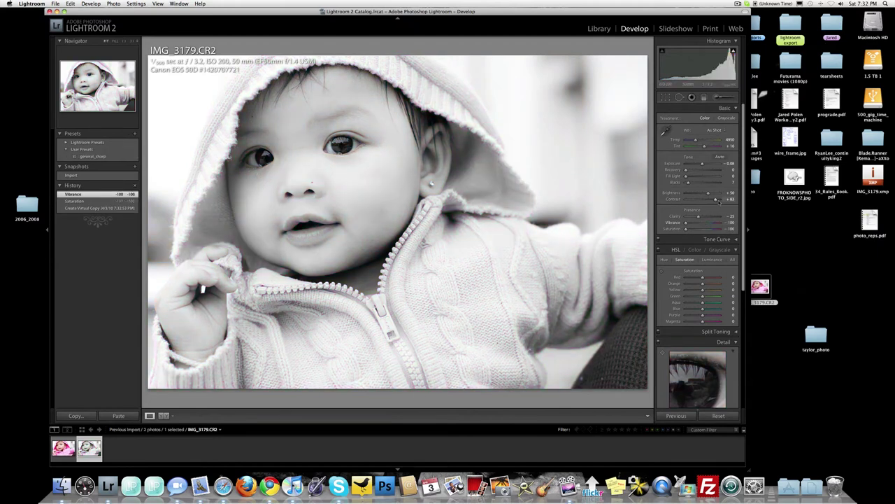
Push the copy's Contrast to +100, fine-tune Exposure and Blacks, and retune the white balance Temperature.
drag(719, 200, 728, 200)
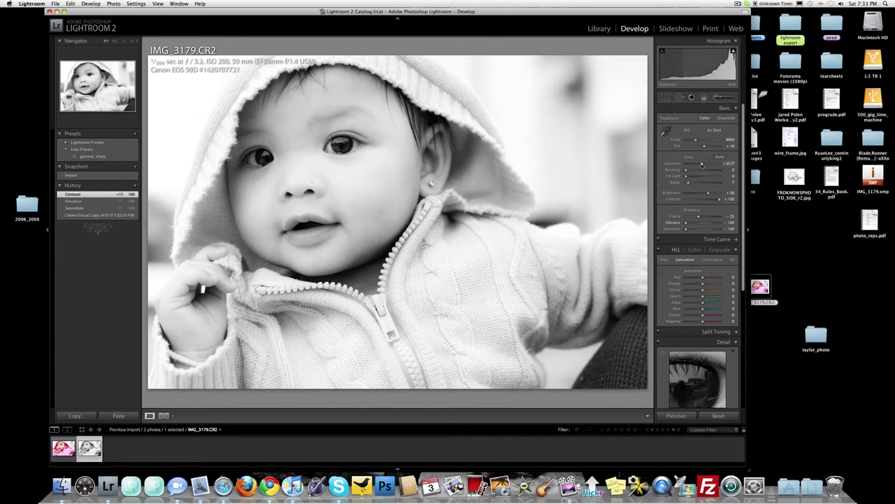
drag(702, 164, 700, 164)
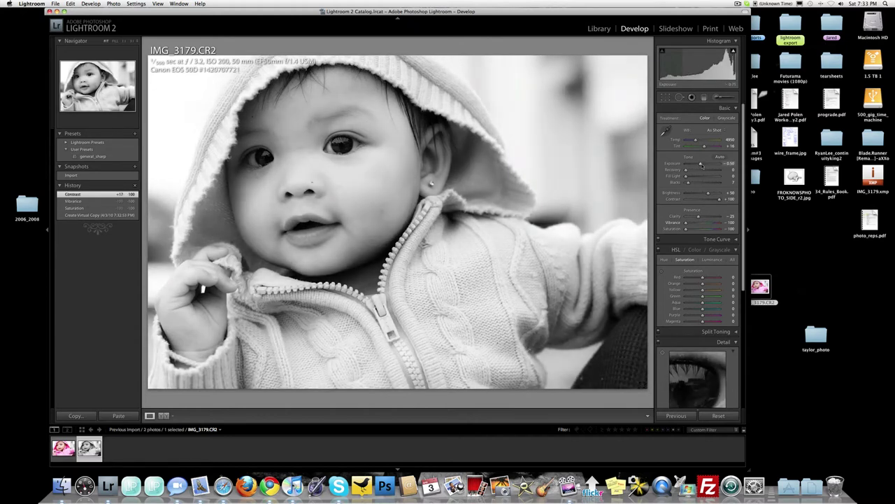
drag(702, 164, 695, 183)
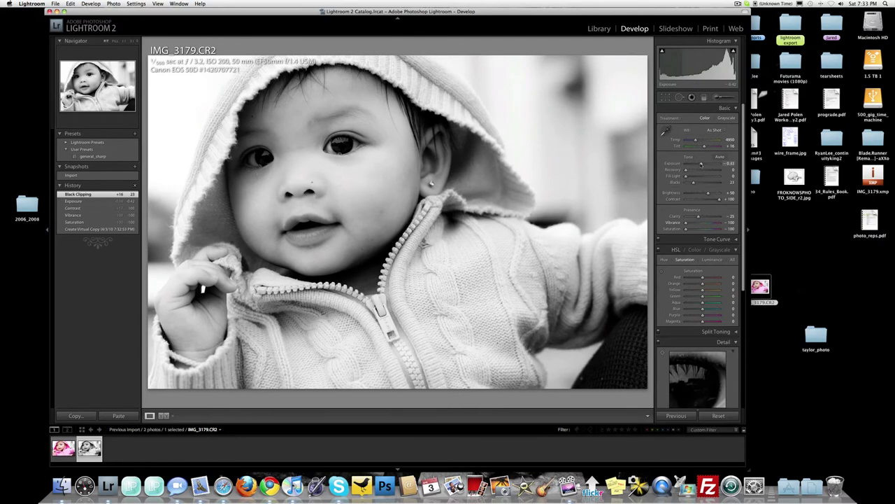
drag(701, 164, 702, 164)
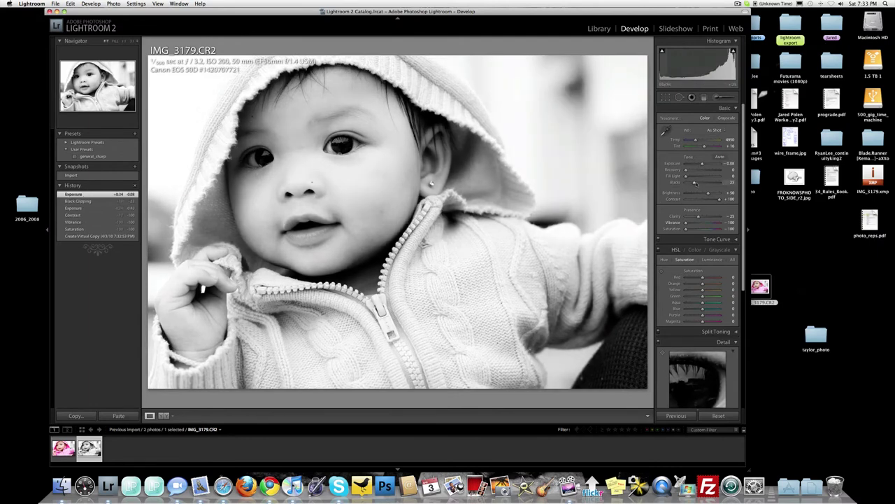
drag(696, 184, 698, 183)
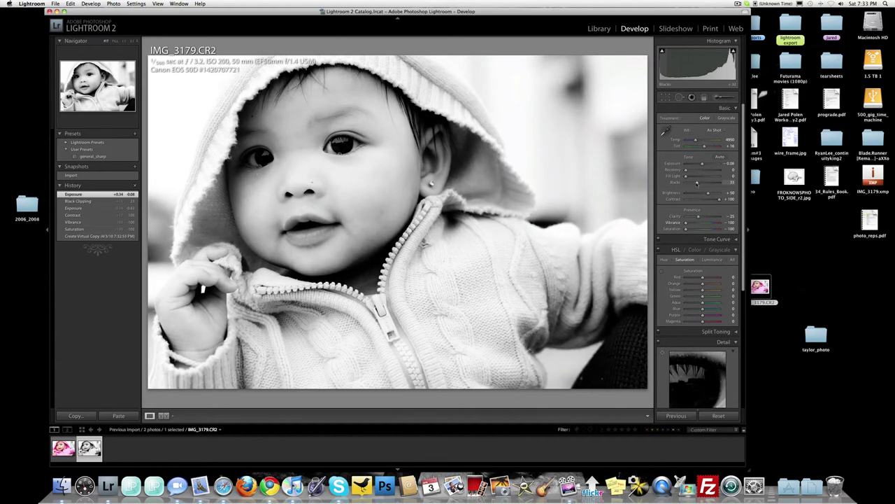
drag(696, 183, 694, 183)
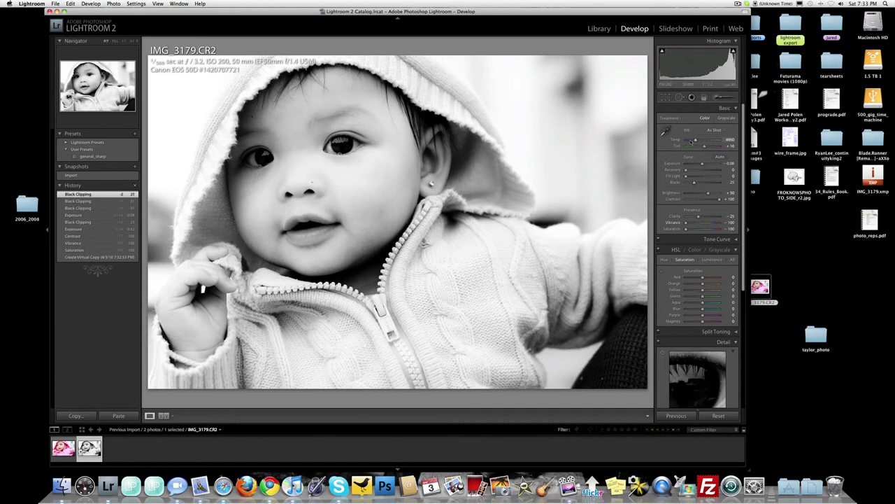
mouse_move(695, 141)
mouse_down()
mouse_move(684, 141)
mouse_move(693, 141)
mouse_up()
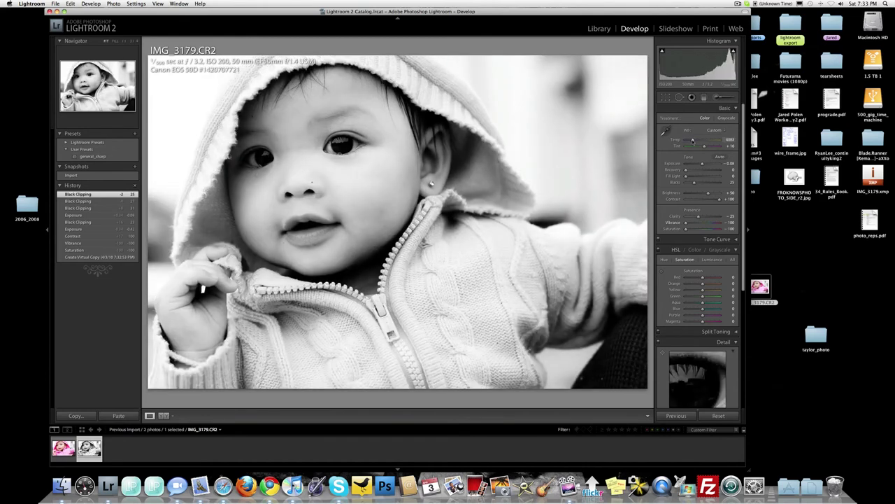
drag(693, 140, 697, 141)
Inspect the copy's eye at 1:1, fit the view again, and reset its star rating to zero.
click(277, 232)
drag(270, 204, 309, 260)
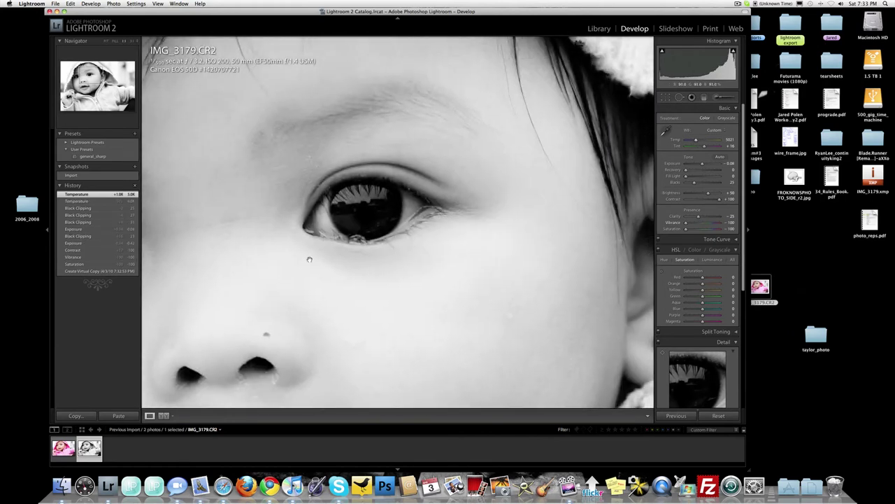
key(super+minus)
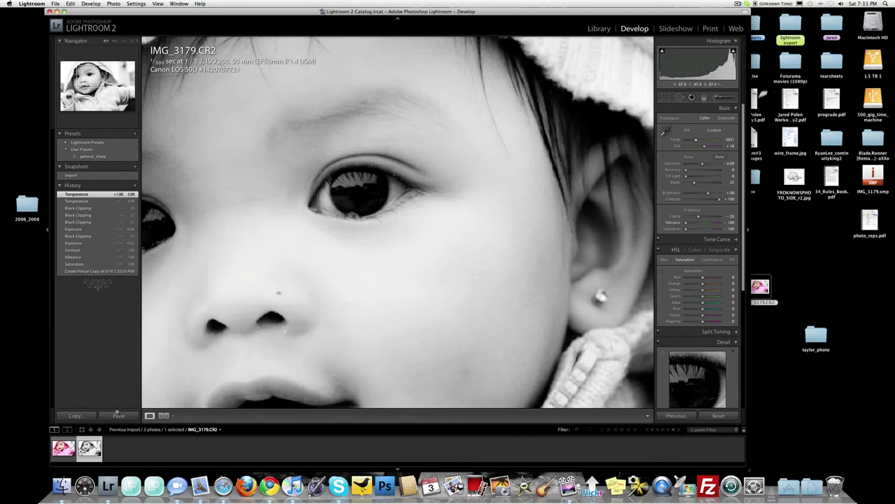
key(super+minus)
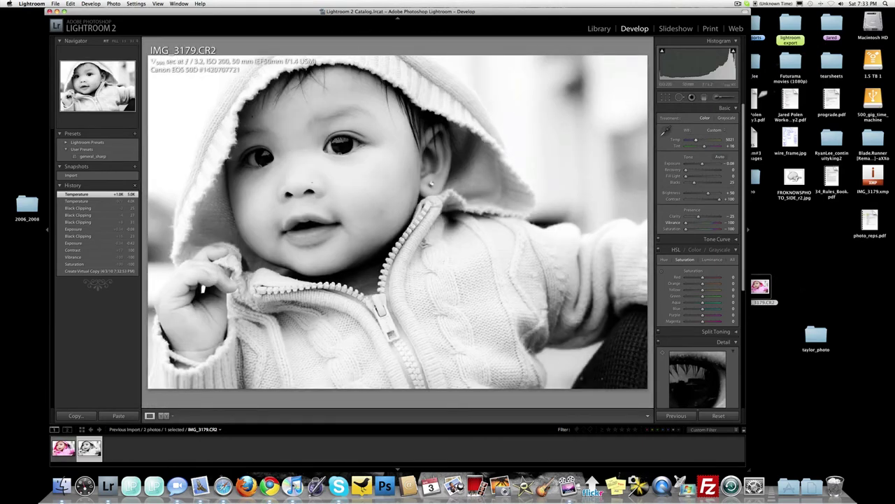
key(0)
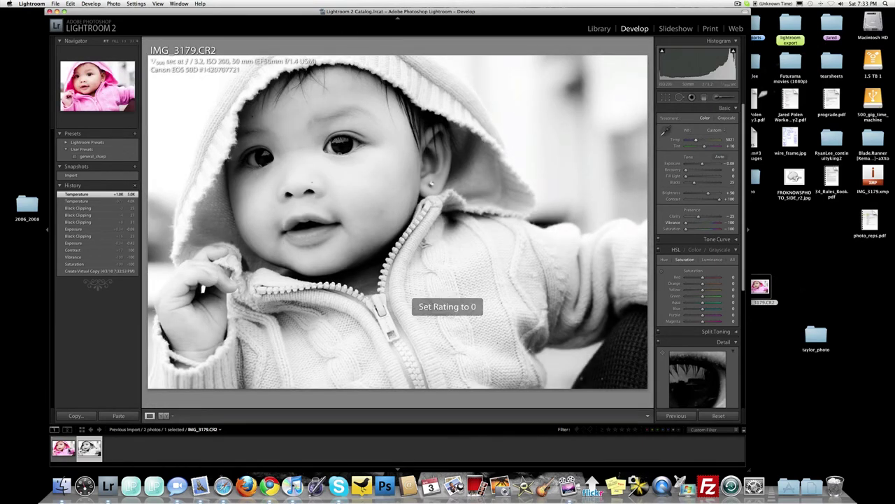
Compare the colour original with the black-and-white copy, ending on the colour version.
click(63, 448)
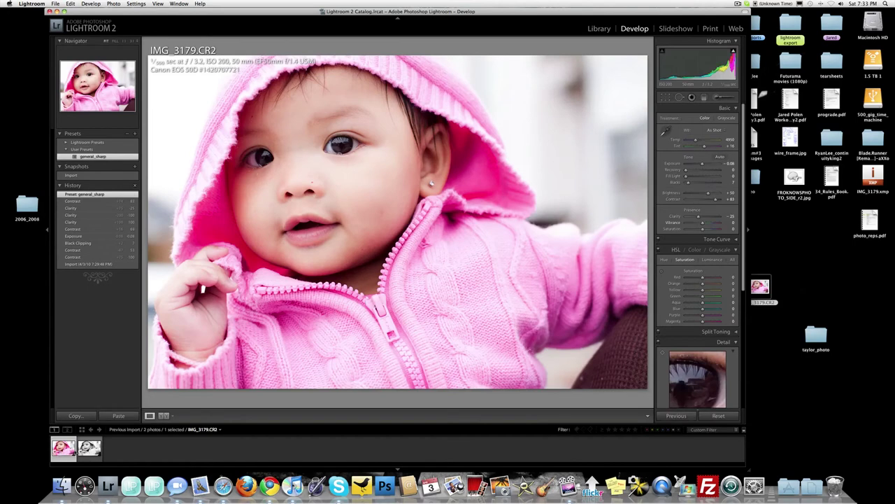
click(90, 448)
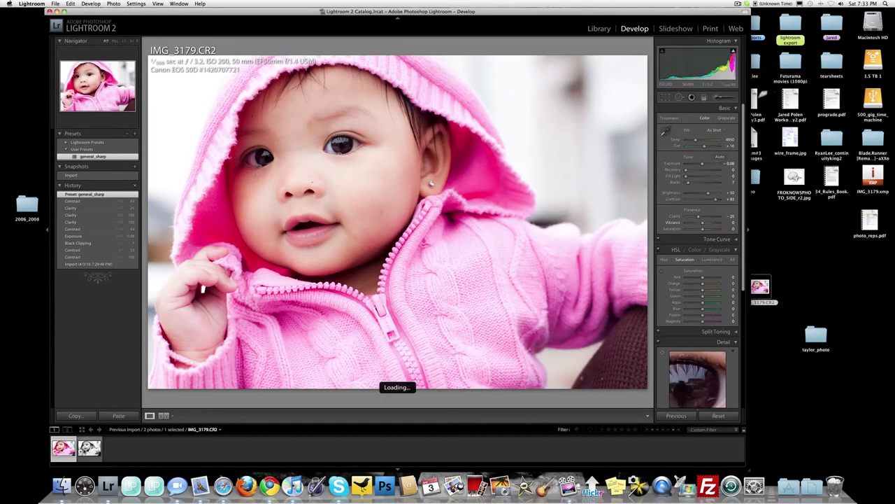
click(63, 448)
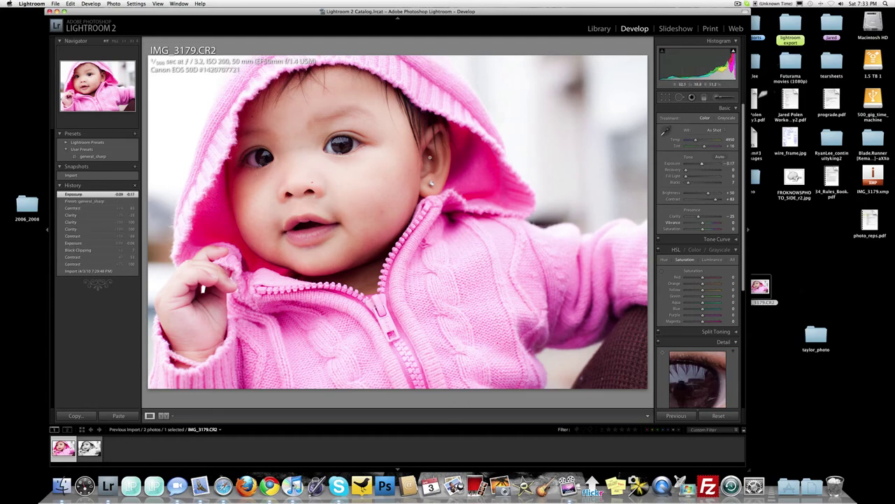
Check the colour portrait's sharpness at 1:1 around the ear, eyes and hood, then fit it.
click(428, 156)
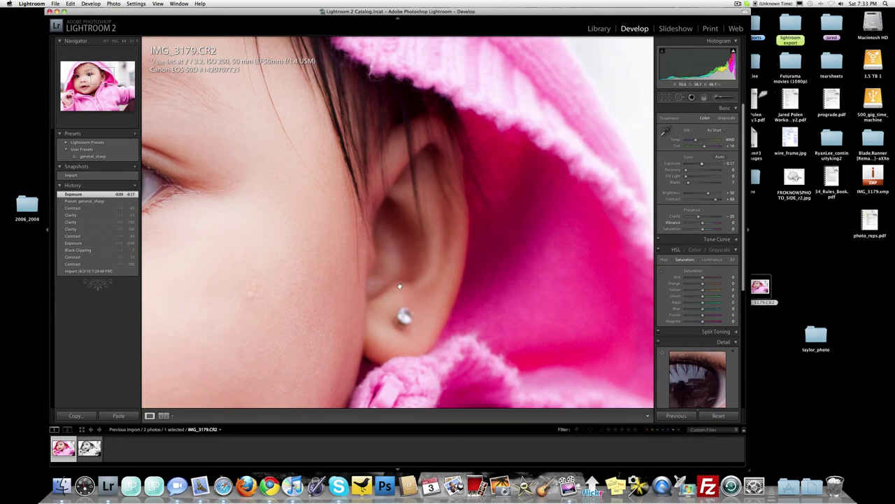
drag(393, 247, 541, 268)
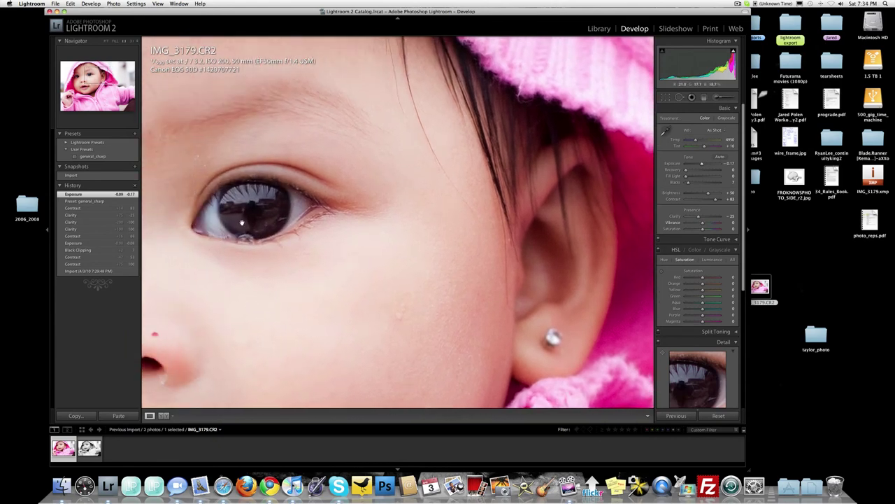
drag(240, 214, 424, 207)
drag(363, 207, 389, 207)
drag(253, 222, 364, 220)
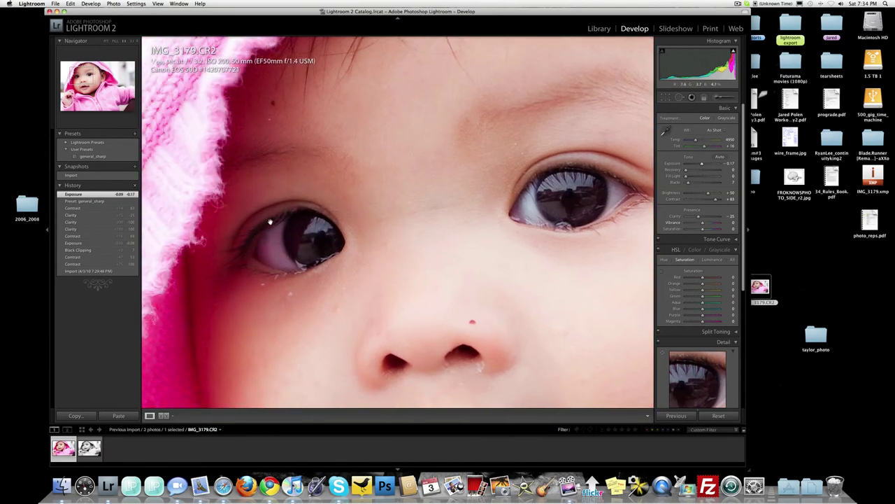
click(511, 198)
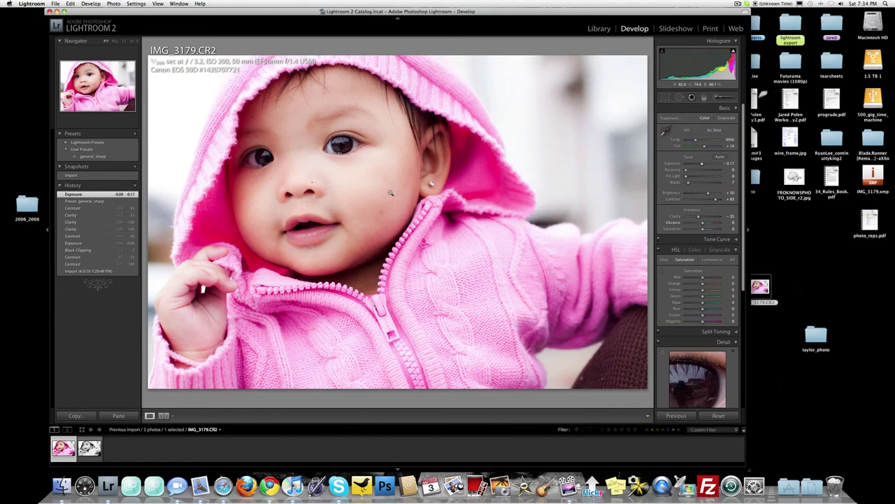
Export the colour portrait as a quality-100 JPEG to the lightroom export folder.
right_click(391, 193)
mouse_move(441, 340)
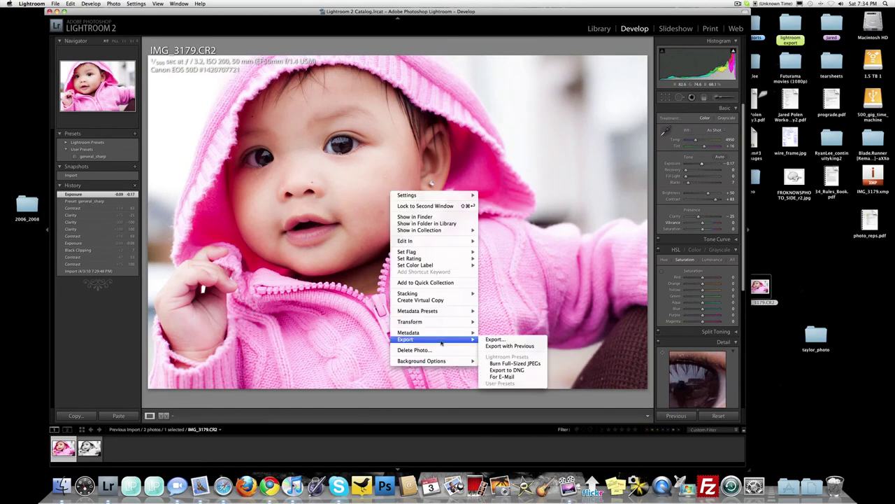
click(490, 339)
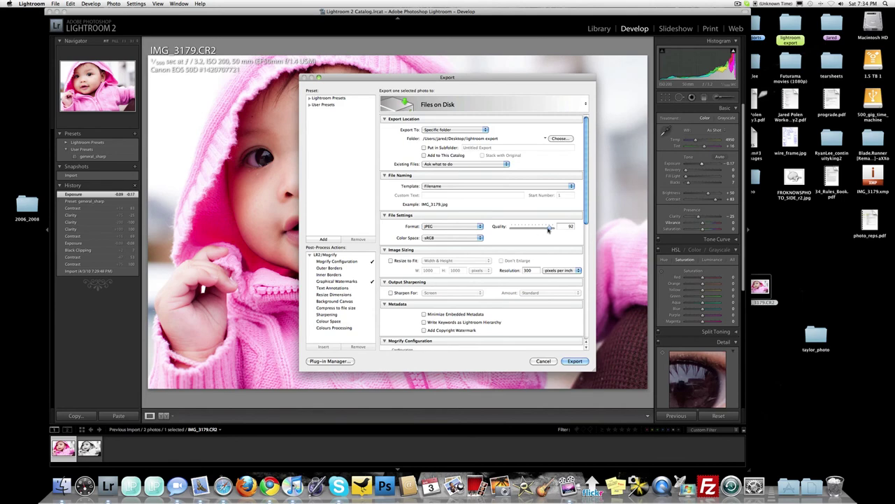
drag(551, 228, 575, 232)
scroll(575, 231, down, 3)
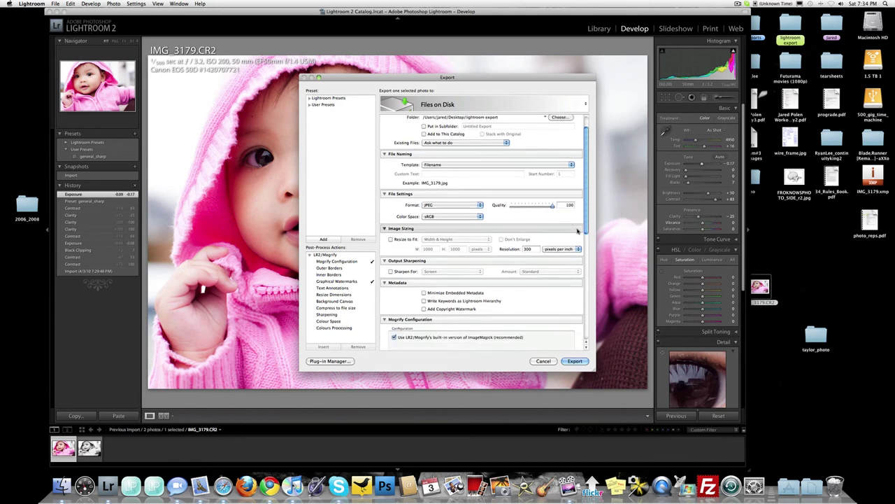
scroll(577, 230, down, 10)
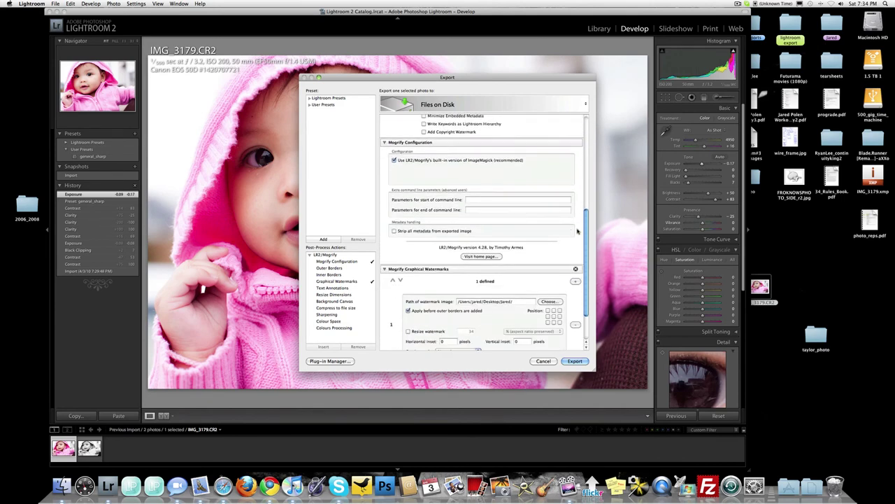
scroll(577, 230, up, 7)
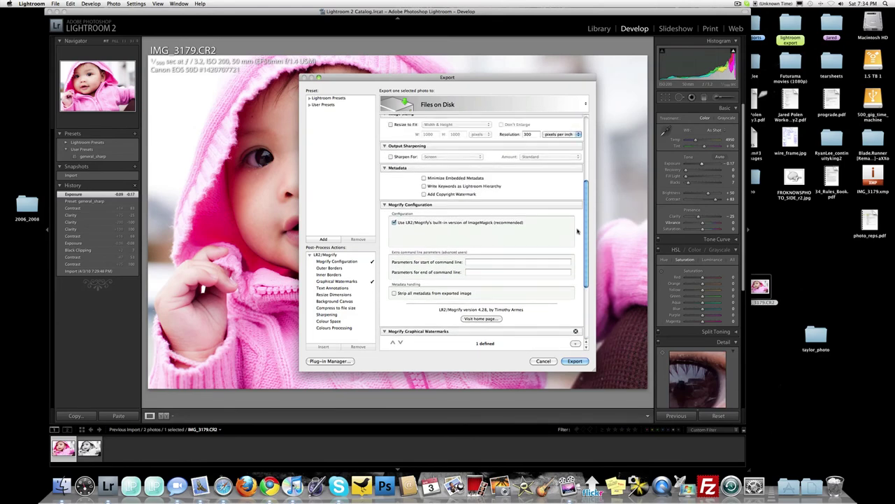
scroll(578, 231, up, 3)
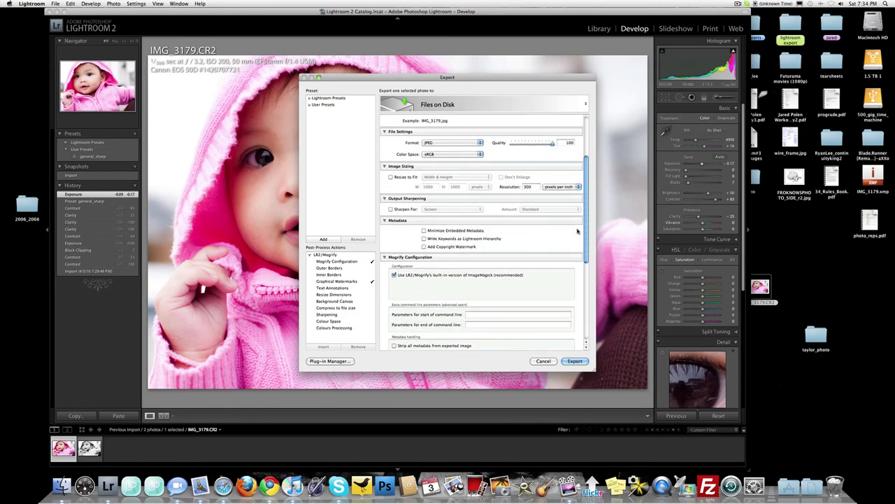
scroll(578, 230, up, 5)
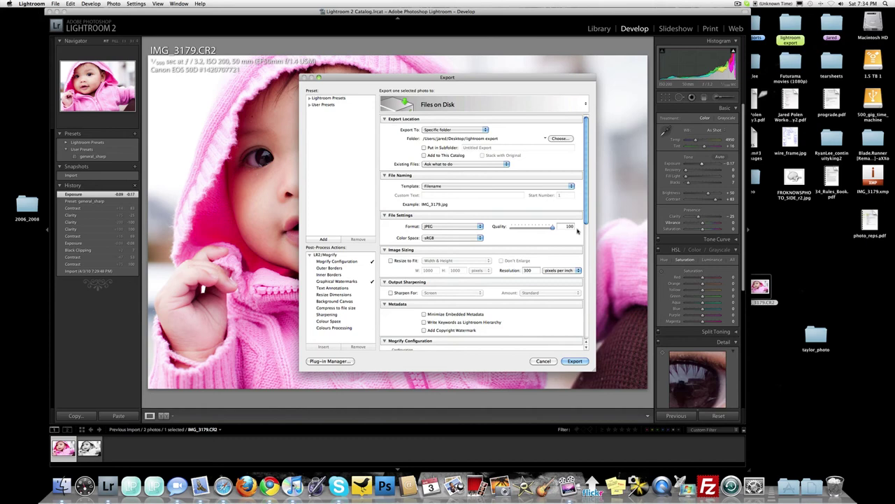
scroll(578, 231, down, 1)
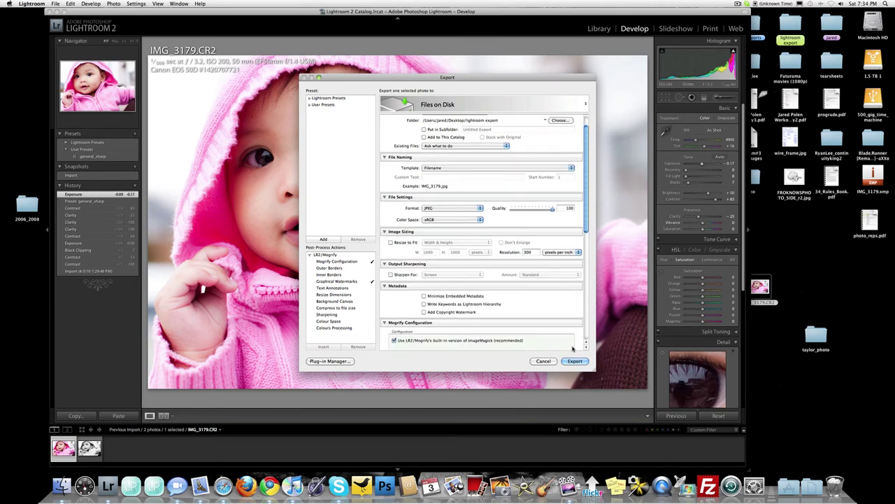
click(574, 360)
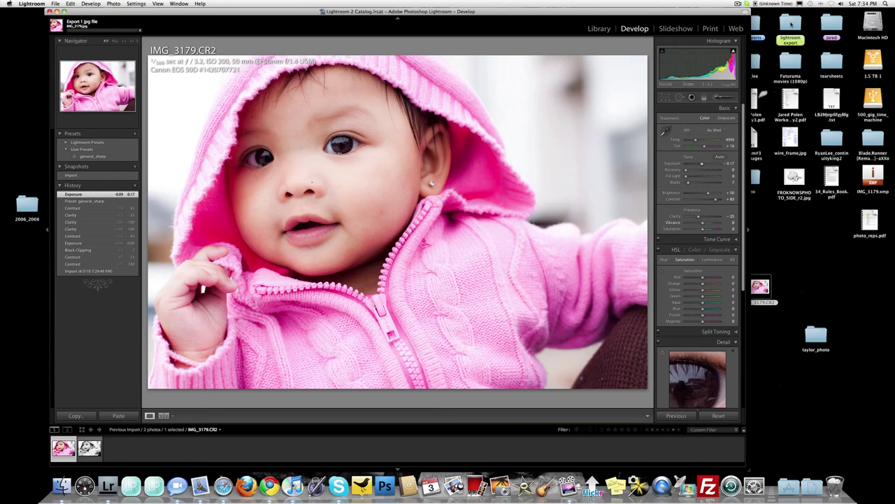
double_click(790, 25)
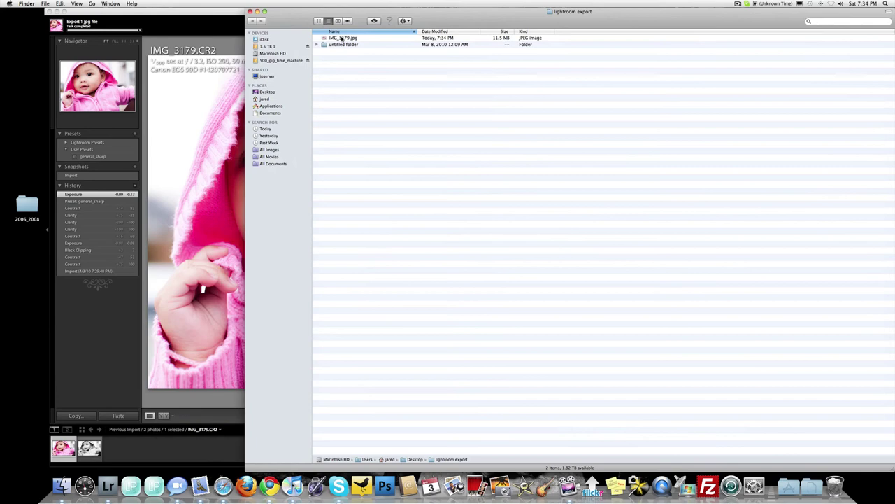
click(341, 38)
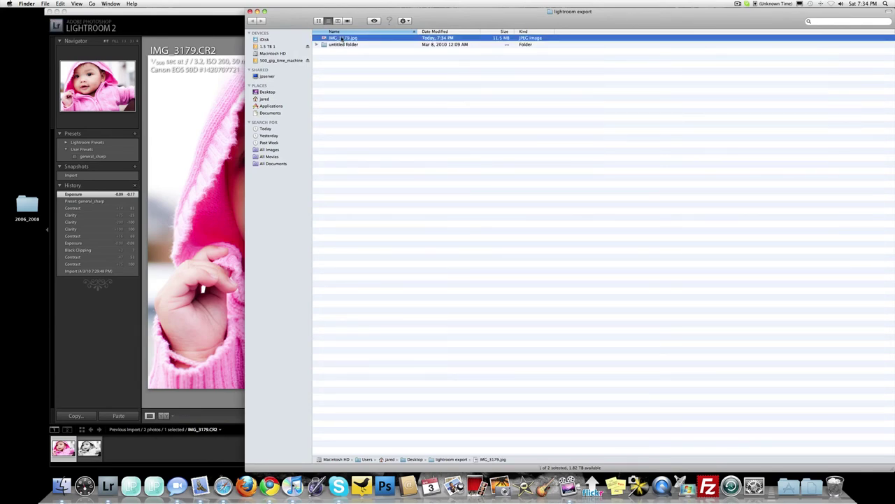
key(space)
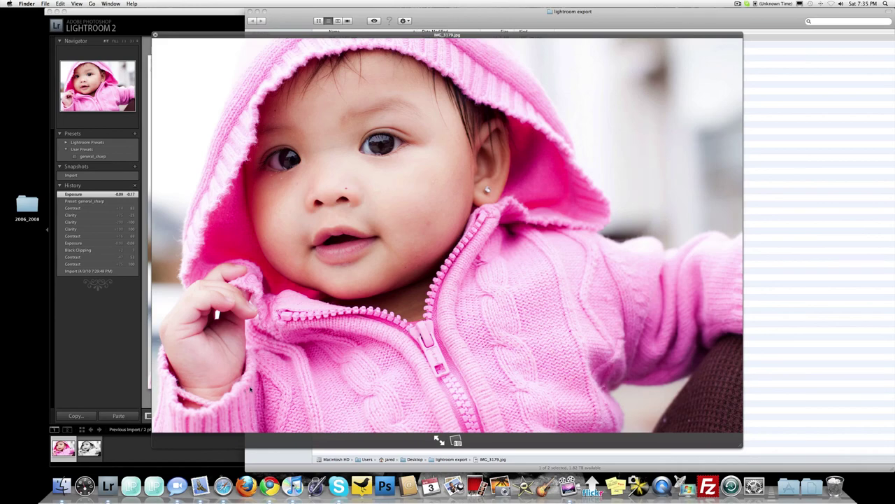
key(space)
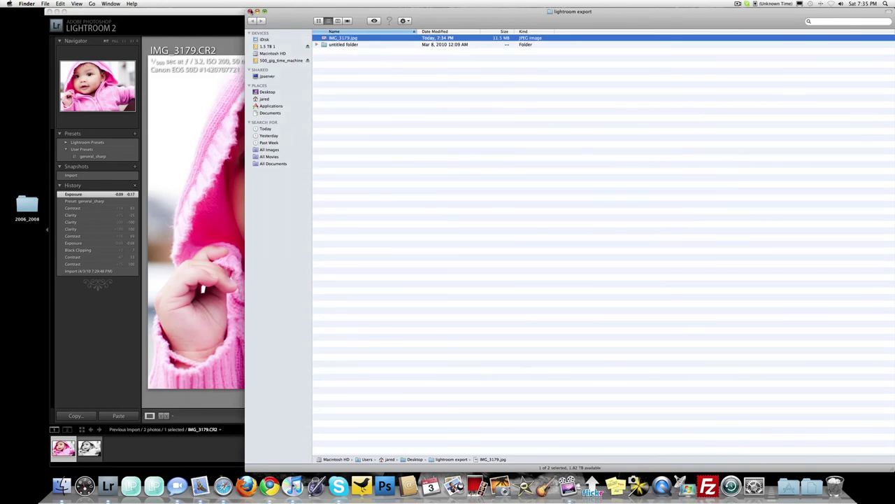
click(250, 11)
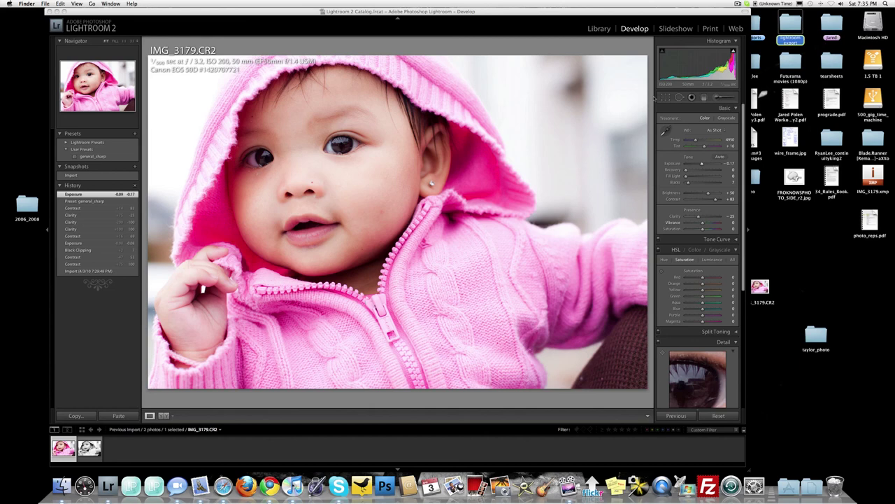
Bring Lightroom back to the front with the colour portrait in the Develop view.
click(697, 380)
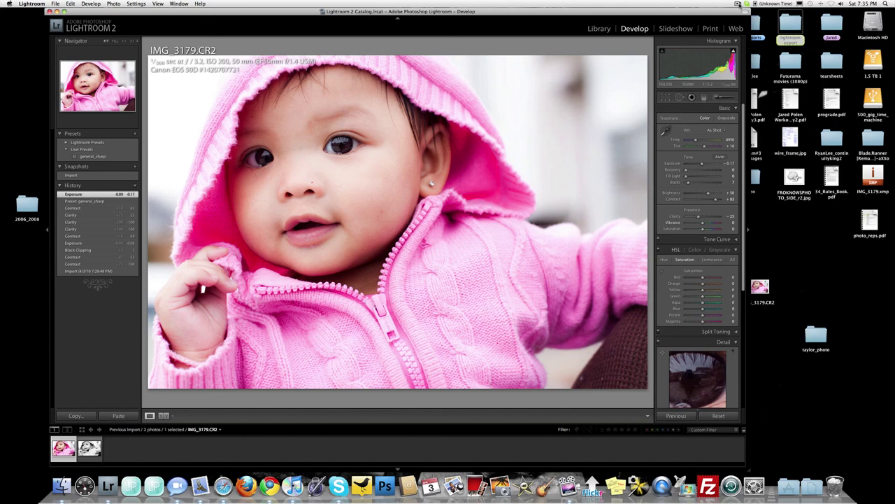
click(738, 4)
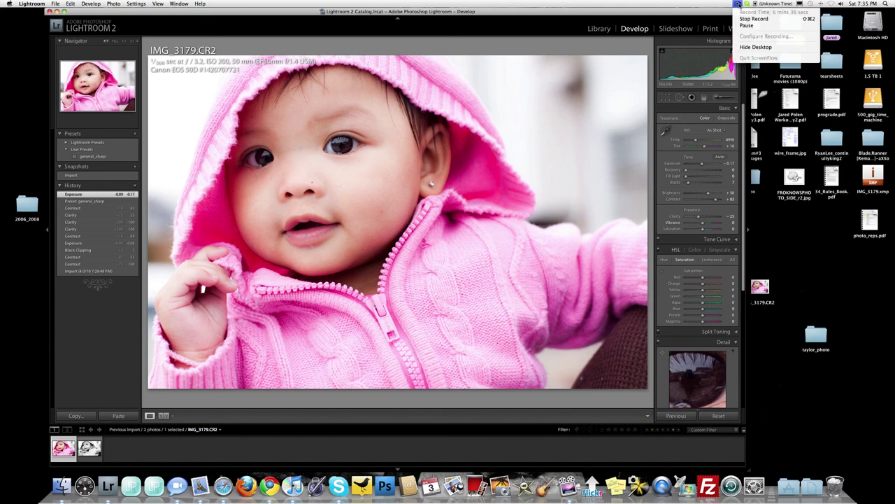